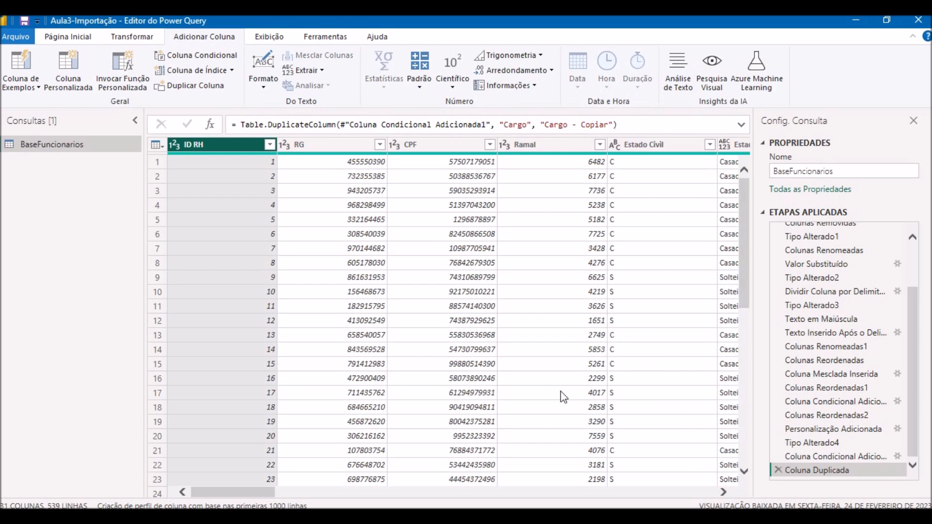
Move the Data de Contratacao column to the end of the BaseFuncionarios table.
{"action": "left_click", "coordinate": [724, 492]}
{"action": "left_click", "coordinate": [727, 493]}
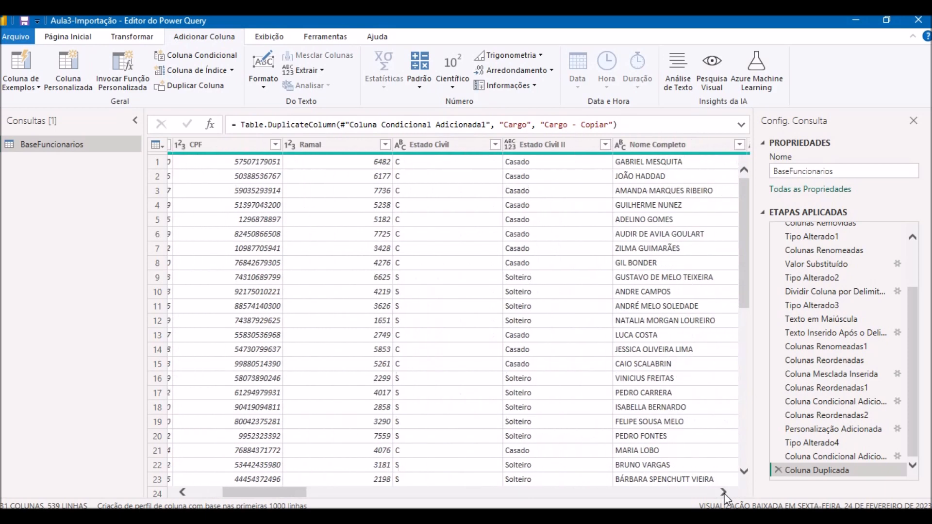
{"action": "left_click", "coordinate": [727, 493]}
{"action": "left_click", "coordinate": [727, 493]}
{"action": "left_click", "coordinate": [727, 493]}
{"action": "left_click", "coordinate": [726, 494]}
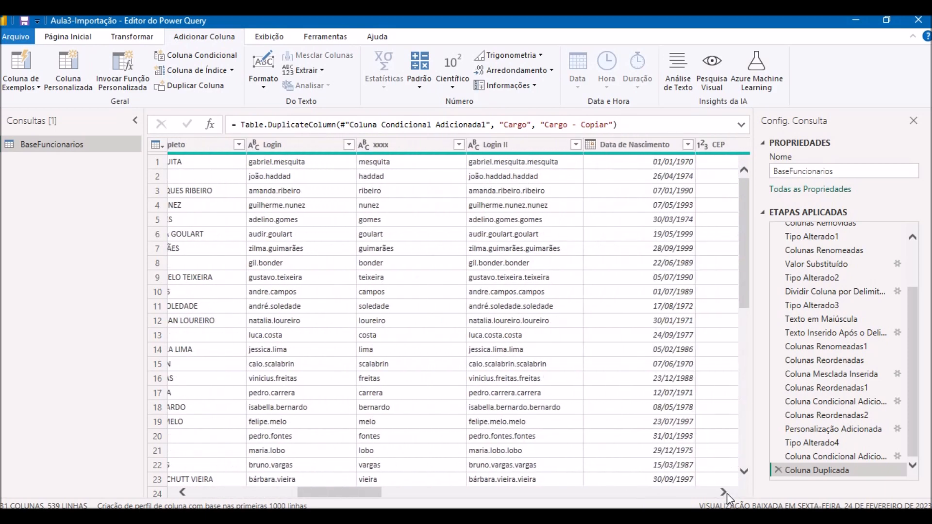
{"action": "left_click", "coordinate": [727, 493]}
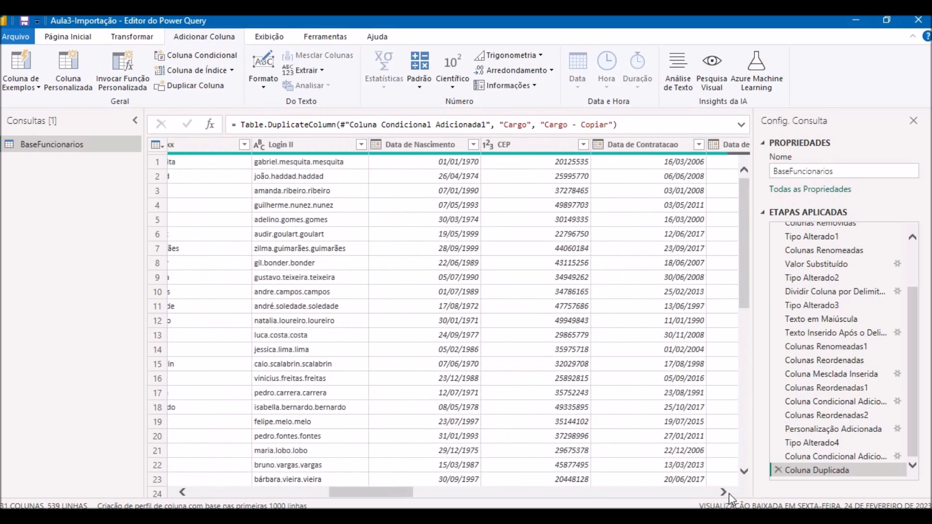
{"action": "left_click", "coordinate": [729, 494]}
{"action": "left_click", "coordinate": [557, 147]}
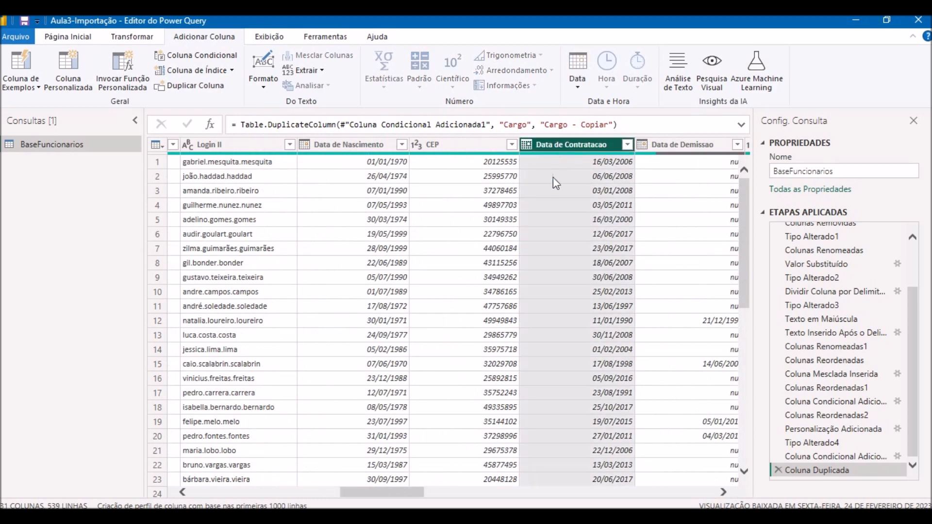
{"action": "right_click", "coordinate": [561, 144]}
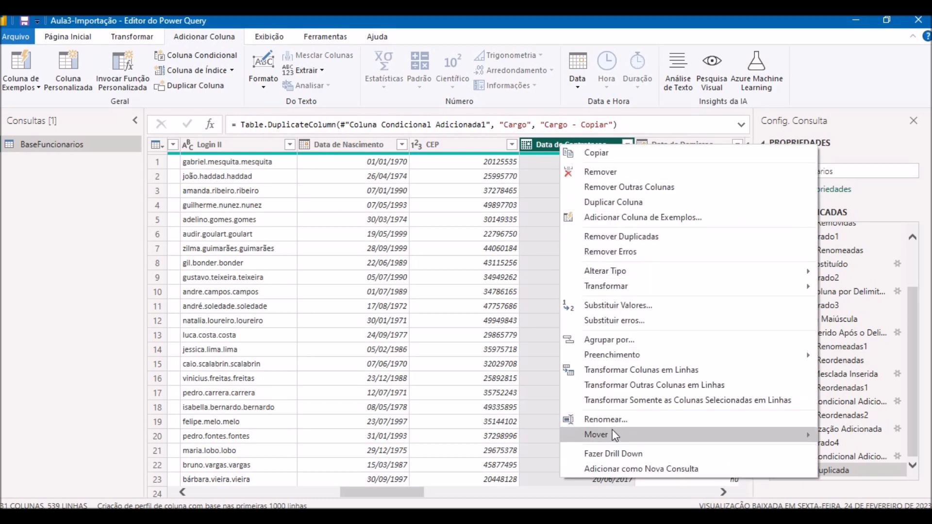
{"action": "mouse_move", "coordinate": [608, 430]}
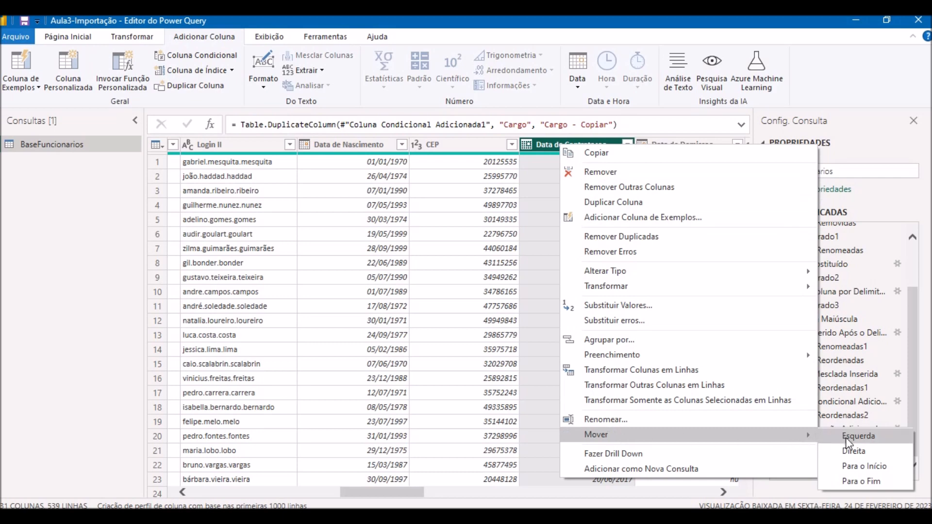
{"action": "left_click", "coordinate": [862, 482]}
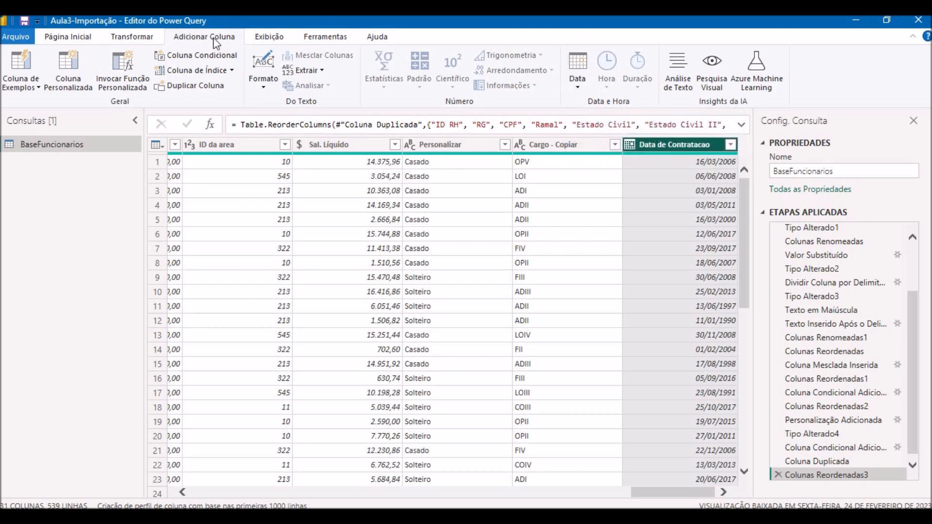
Add an age (Idade) column calculated from the Data de Contratacao dates.
{"action": "left_click", "coordinate": [578, 87]}
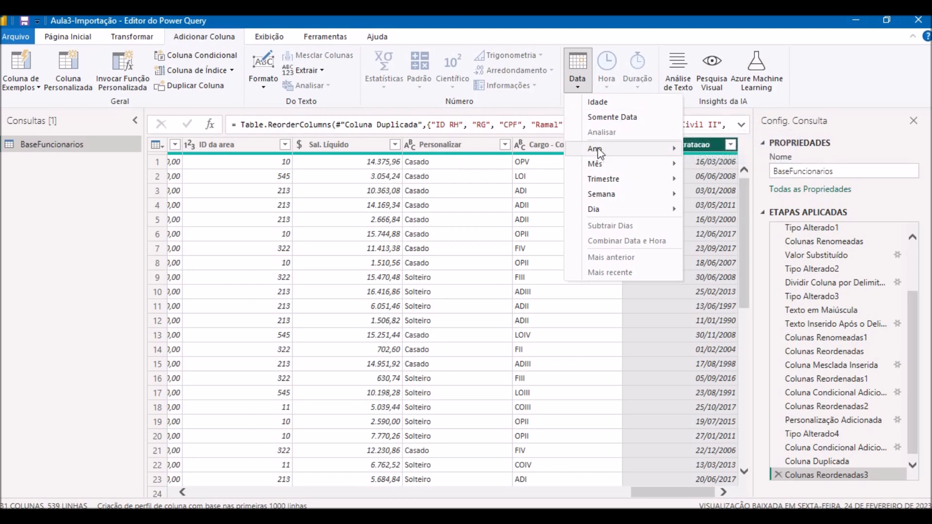
{"action": "mouse_move", "coordinate": [604, 154]}
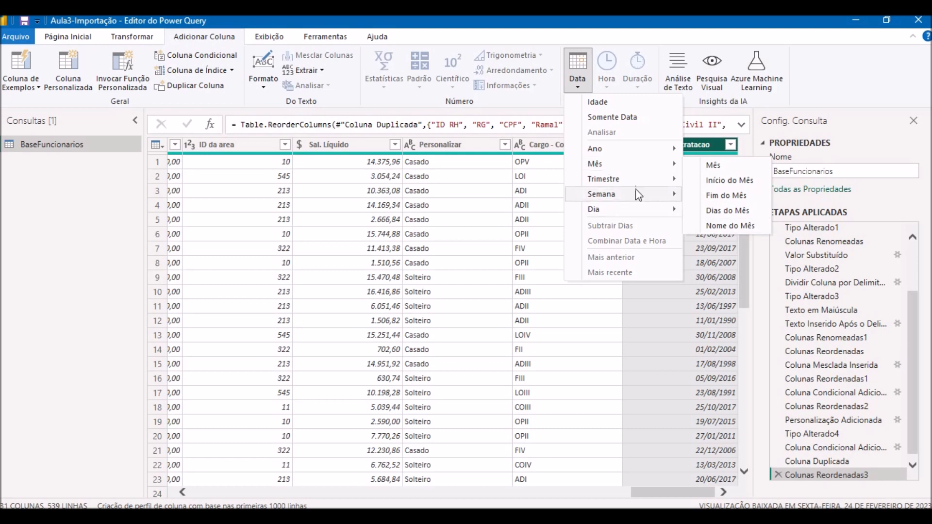
{"action": "mouse_move", "coordinate": [626, 183]}
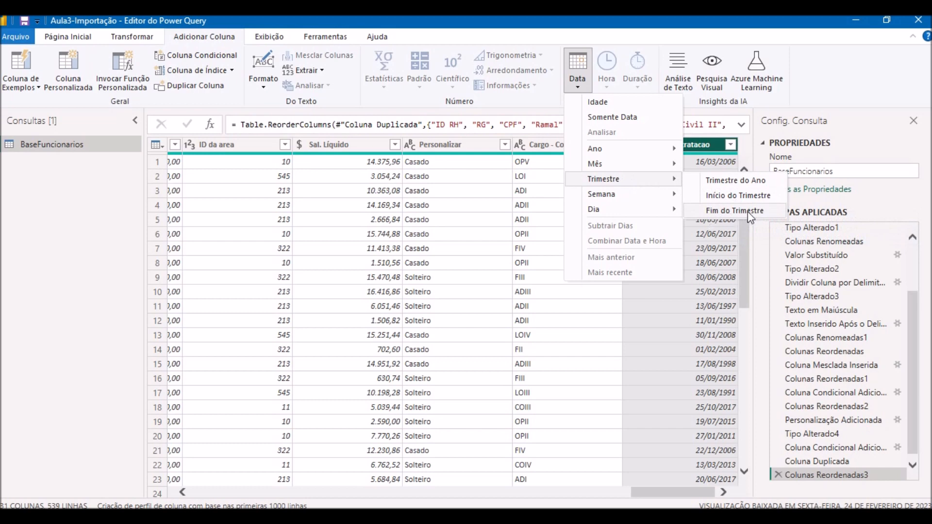
{"action": "mouse_move", "coordinate": [608, 198]}
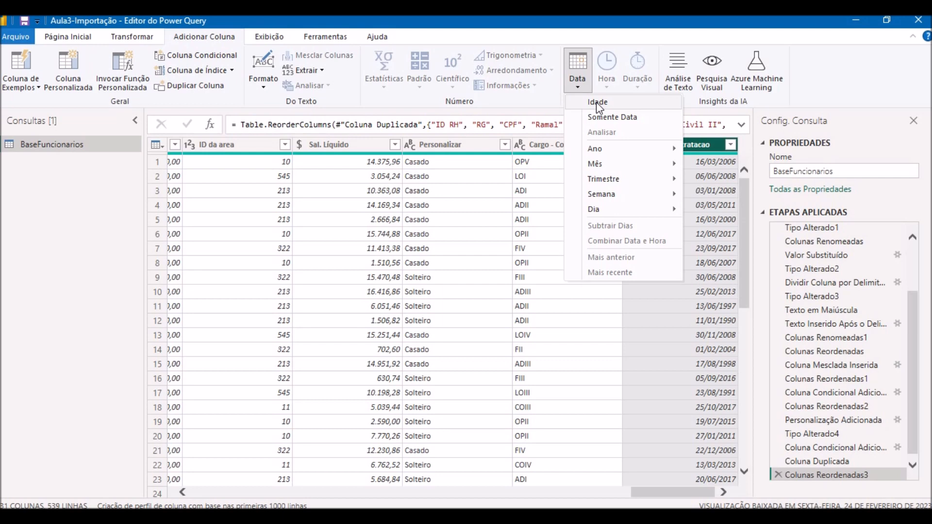
{"action": "left_click", "coordinate": [597, 102]}
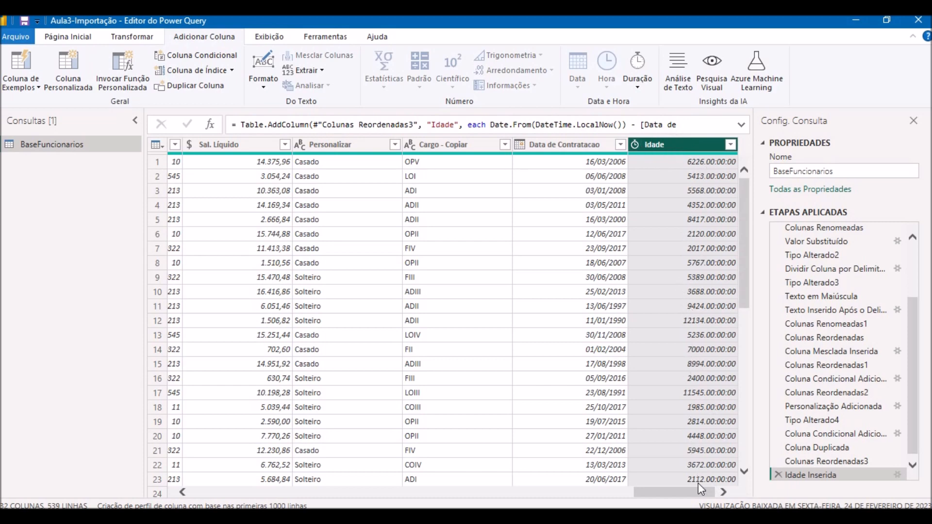
Change the Idade column's data type to decimal number (Número Decimal).
{"action": "right_click", "coordinate": [678, 148]}
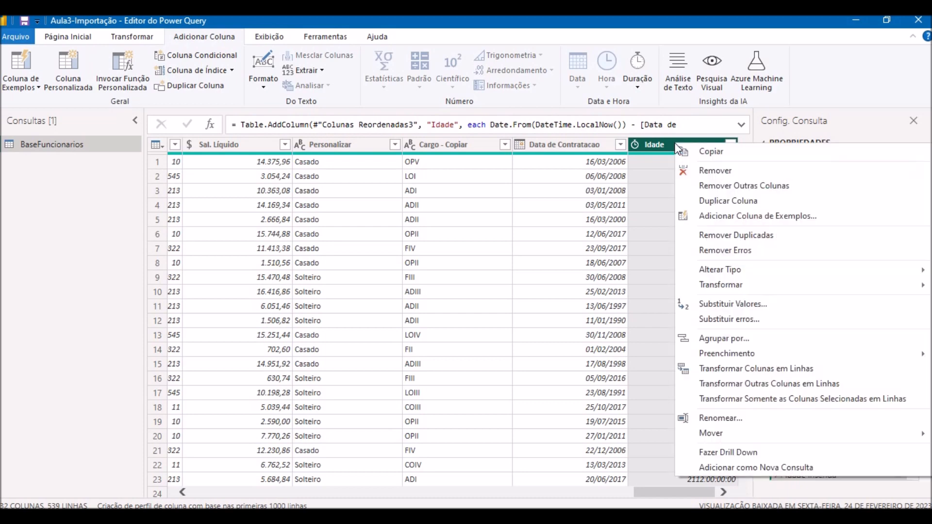
{"action": "mouse_move", "coordinate": [716, 270]}
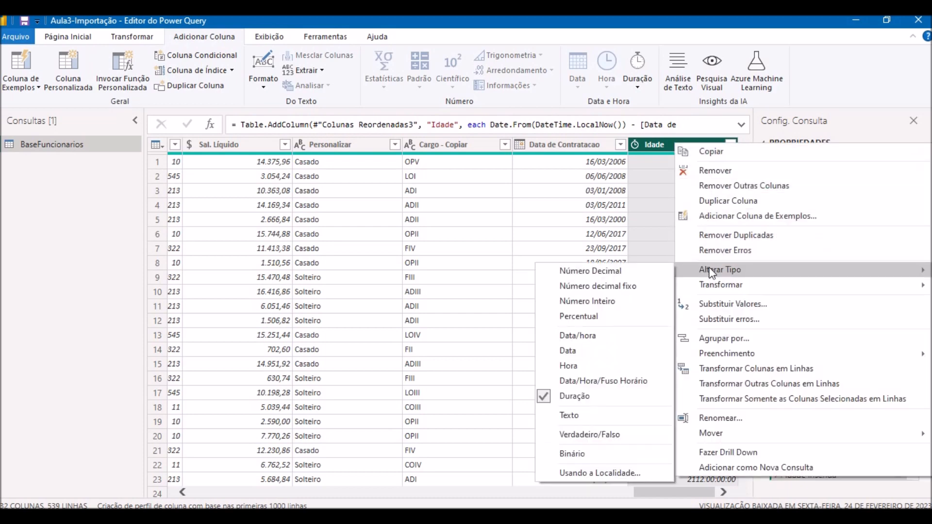
{"action": "left_click", "coordinate": [597, 273]}
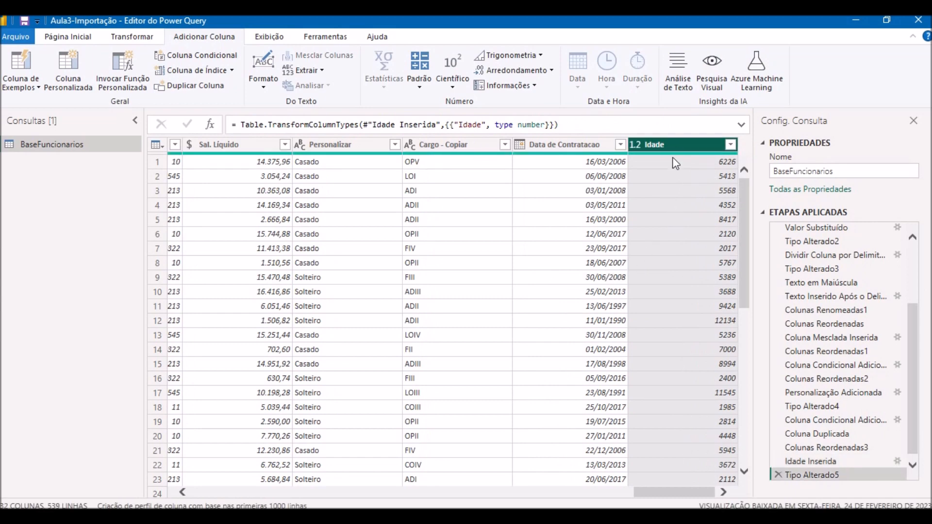
Add a new column that divides the Idade values by 365.
{"action": "left_click", "coordinate": [709, 161]}
{"action": "left_click", "coordinate": [709, 150]}
{"action": "left_click", "coordinate": [422, 88]}
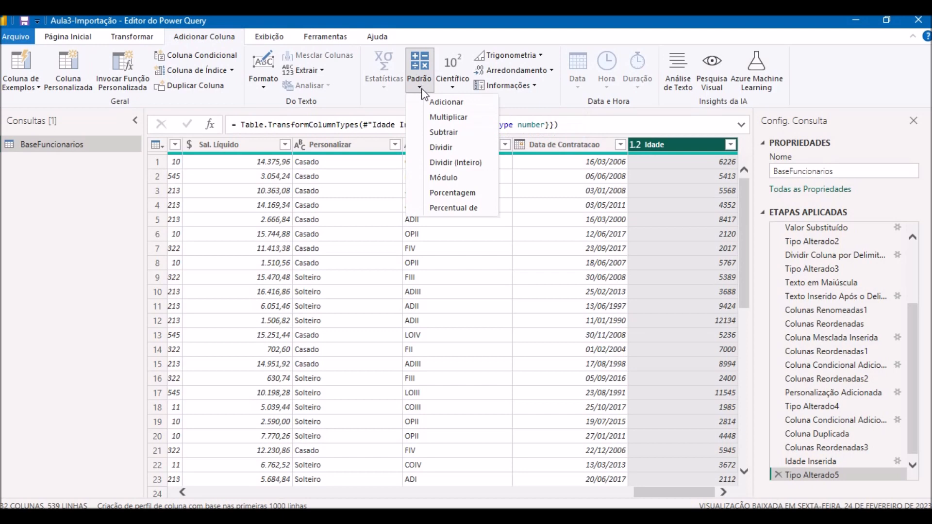
{"action": "left_click", "coordinate": [450, 151]}
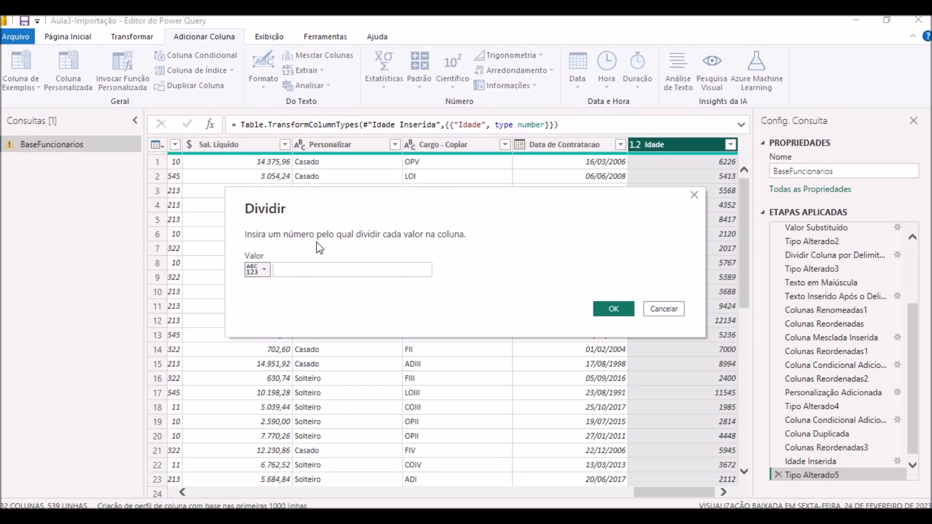
{"action": "left_click", "coordinate": [320, 269]}
{"action": "type", "text": "365"}
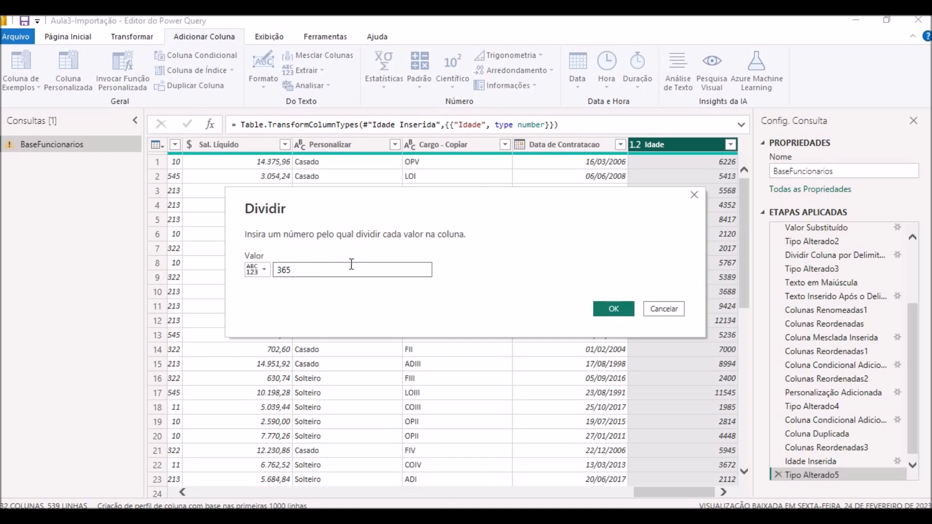
{"action": "left_click", "coordinate": [614, 311]}
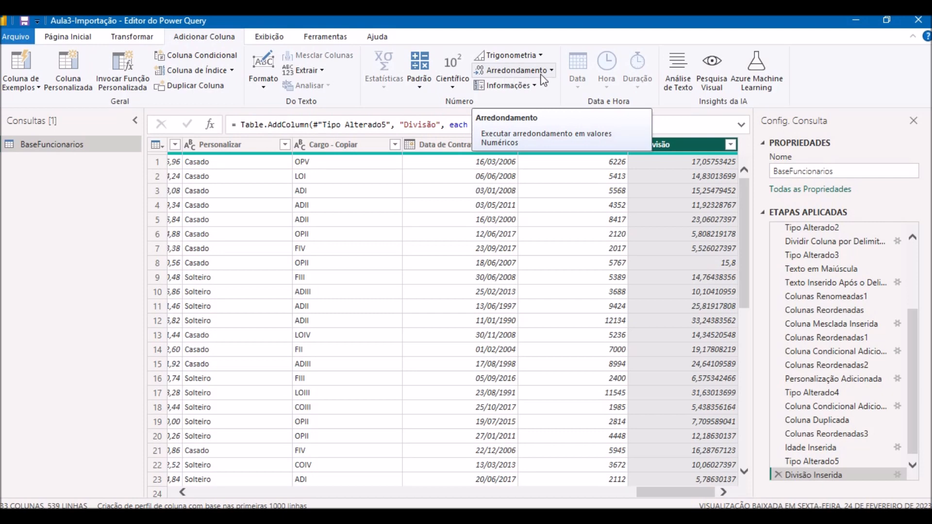
Try a new column that rounds the Divisão values up, and delete its applied step.
{"action": "left_click", "coordinate": [551, 72]}
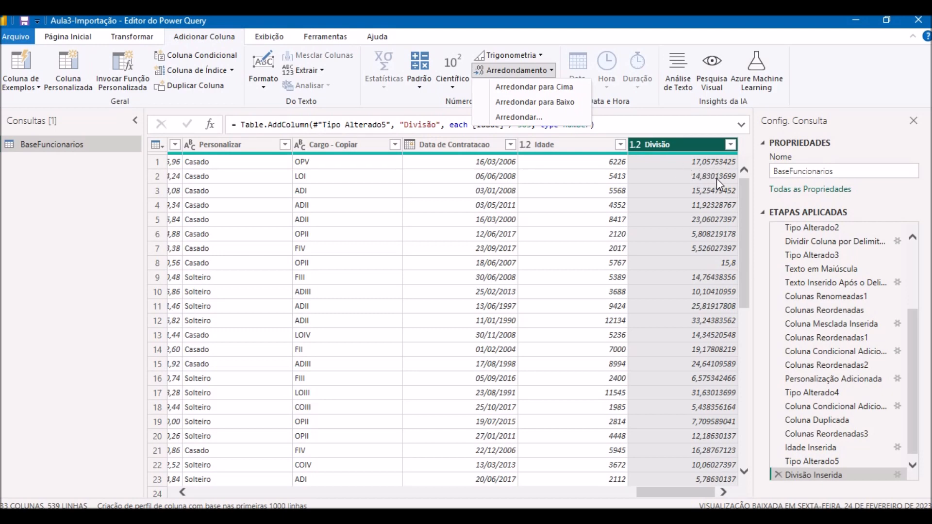
{"action": "left_click", "coordinate": [537, 87]}
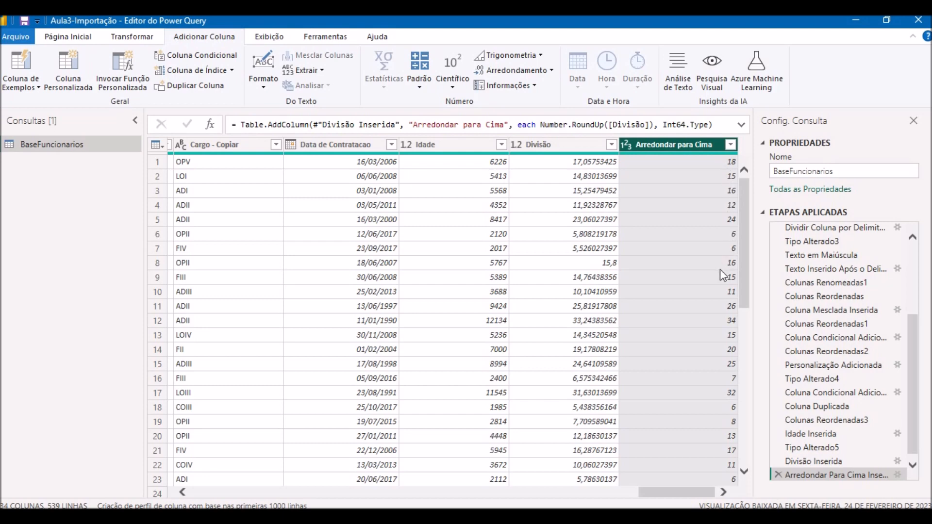
{"action": "left_click", "coordinate": [776, 476]}
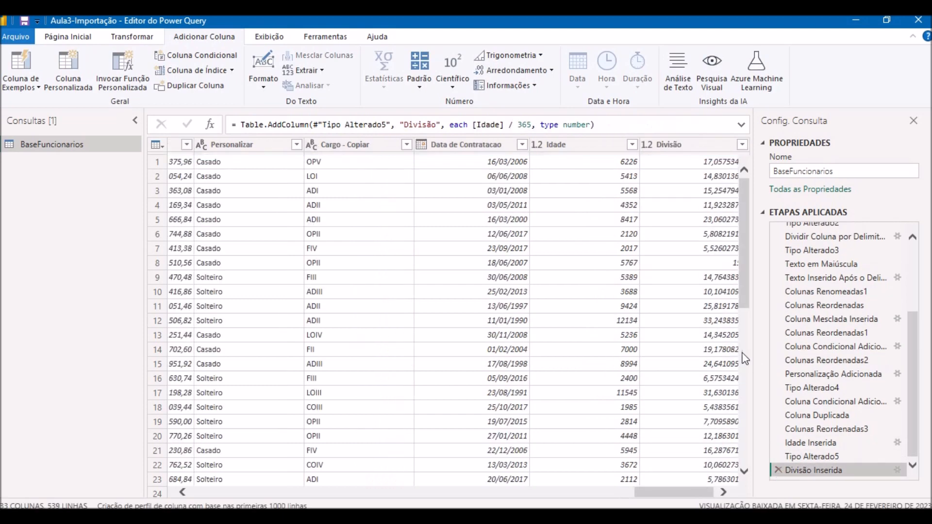
Add a new column that rounds the Divisão values to 2 decimal places.
{"action": "left_click", "coordinate": [703, 144]}
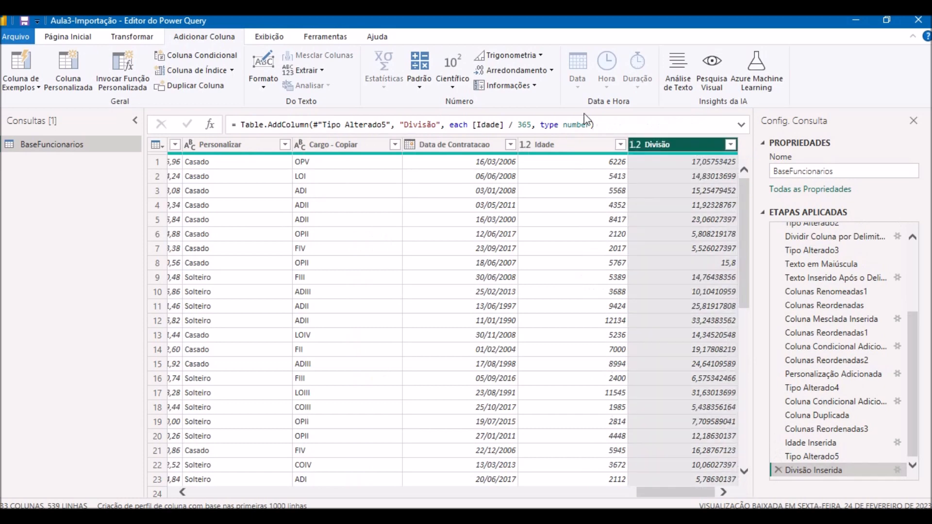
{"action": "left_click", "coordinate": [554, 71]}
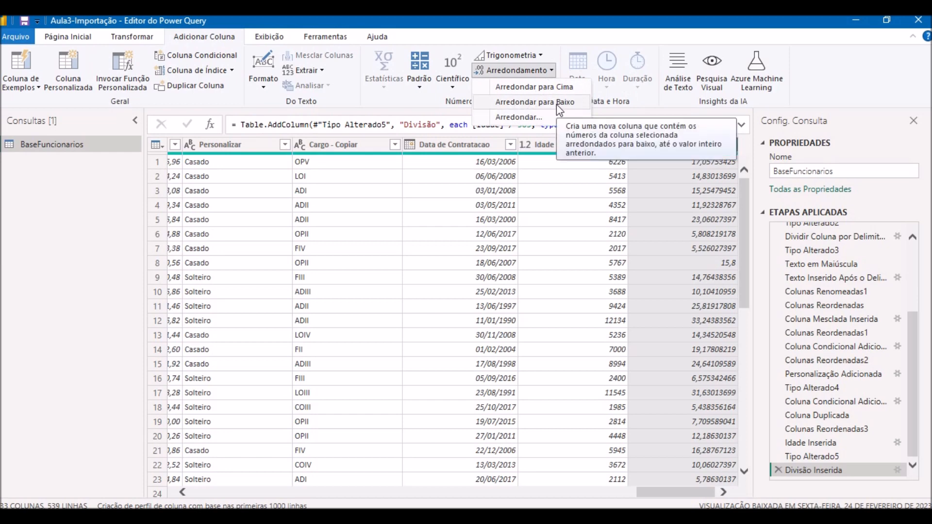
{"action": "left_click", "coordinate": [520, 119]}
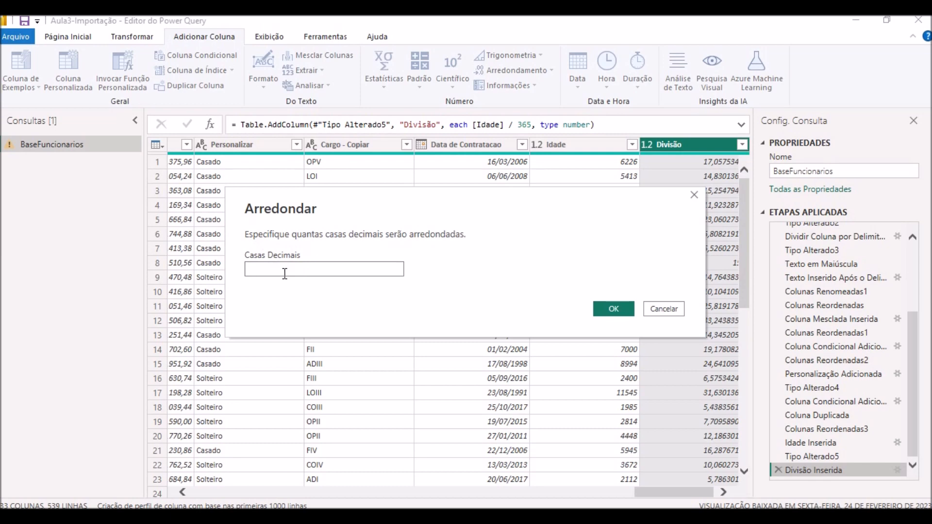
{"action": "type", "text": "2"}
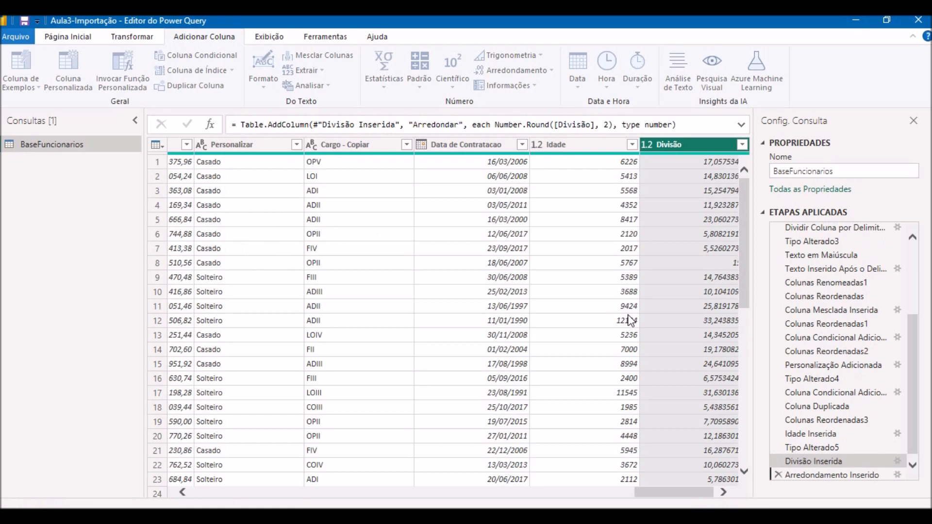
{"action": "left_click_drag", "start_coordinate": [673, 495], "coordinate": [716, 500]}
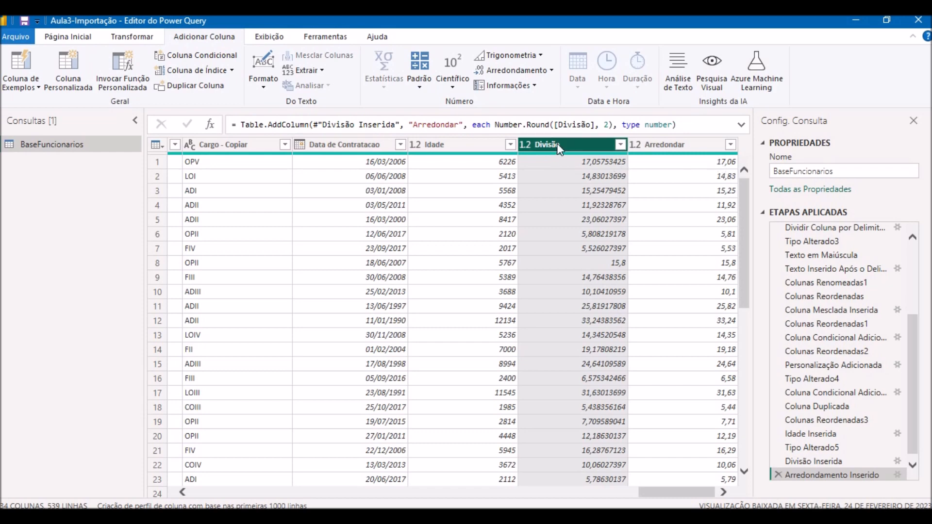
Add another column that rounds the Divisão values to 0 decimal places.
{"action": "left_click", "coordinate": [515, 70]}
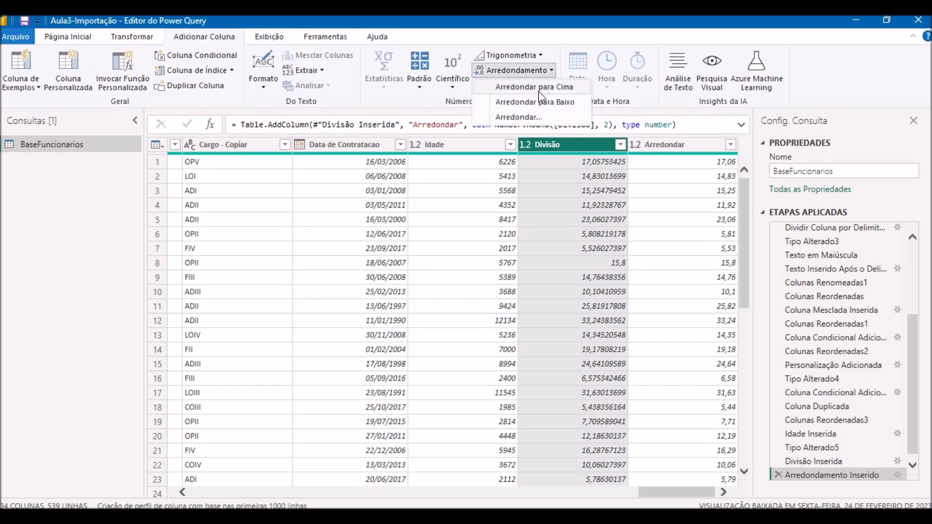
{"action": "left_click", "coordinate": [531, 118]}
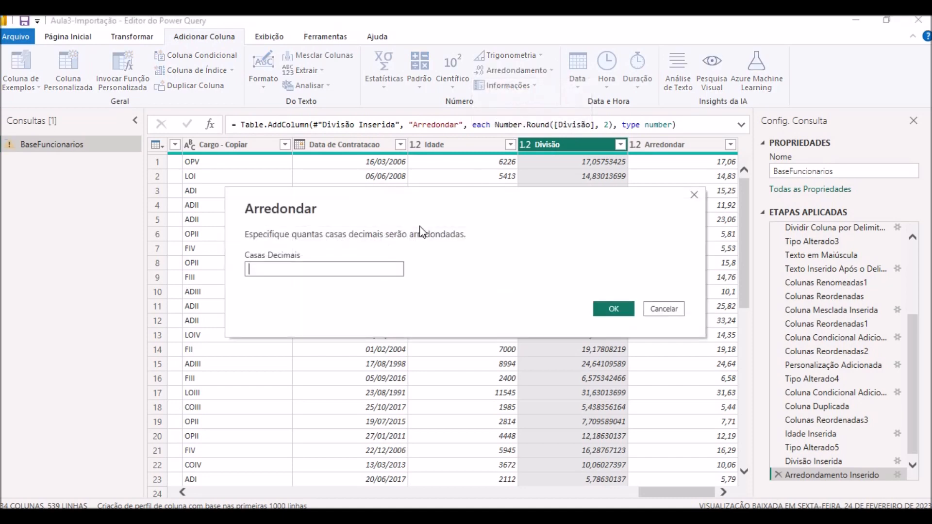
{"action": "left_click", "coordinate": [307, 275]}
{"action": "type", "text": "2"}
{"action": "key", "text": "Return"}
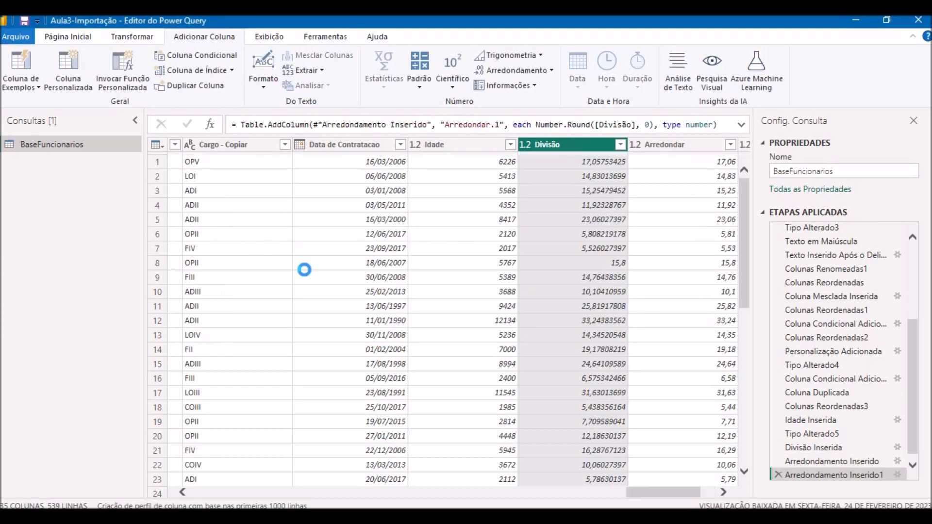
{"action": "left_click_drag", "start_coordinate": [675, 494], "coordinate": [690, 494]}
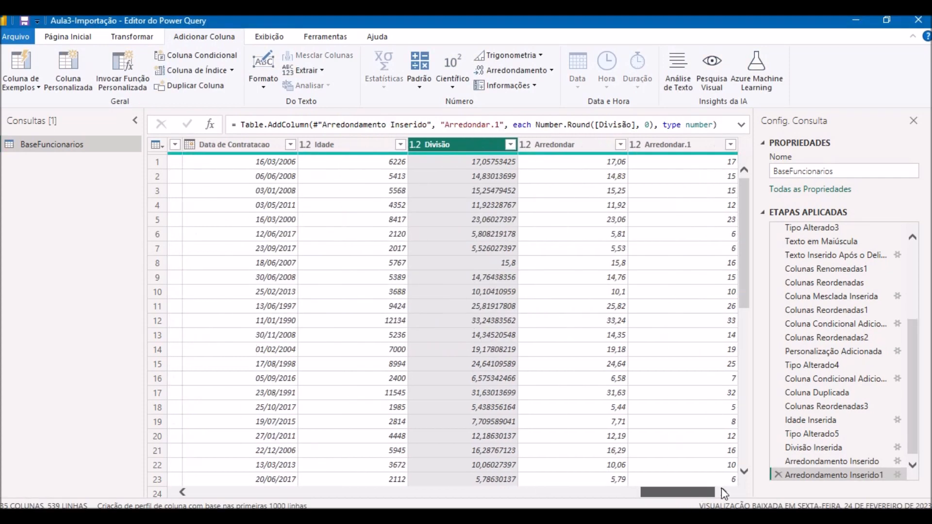
Examine the rounded values in the first seven rows of Arredondar.1 and compare them with the Arredondar column.
{"action": "left_click", "coordinate": [677, 145]}
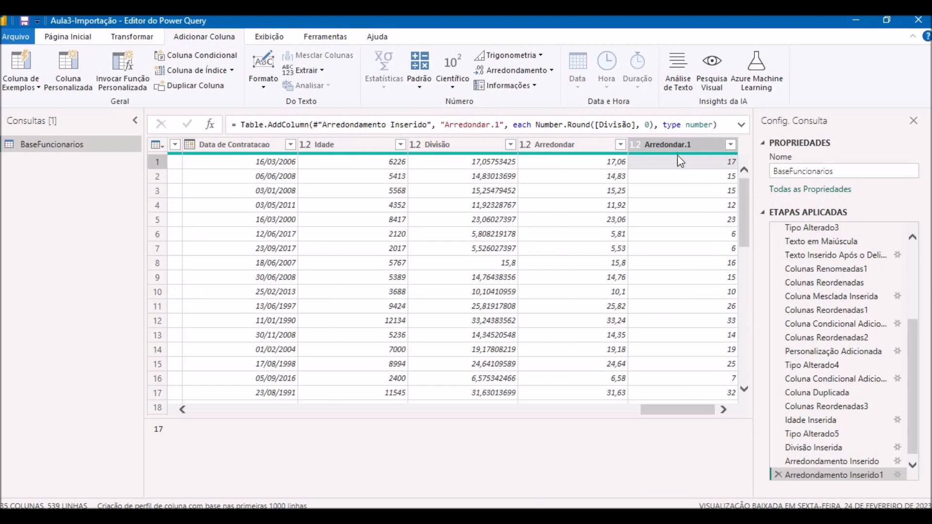
{"action": "left_click", "coordinate": [685, 162]}
{"action": "left_click", "coordinate": [688, 177]}
{"action": "left_click", "coordinate": [686, 192]}
{"action": "left_click", "coordinate": [685, 208]}
{"action": "left_click", "coordinate": [685, 219]}
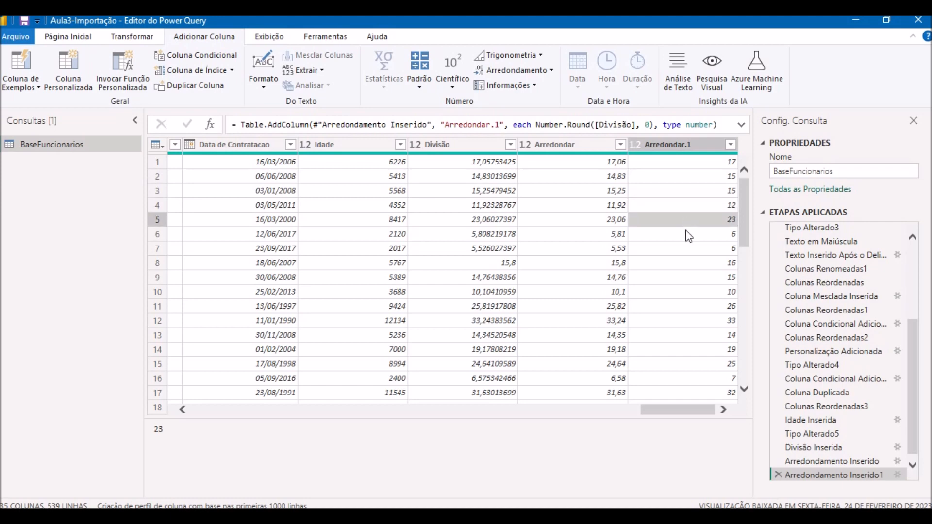
{"action": "left_click", "coordinate": [686, 234]}
{"action": "left_click", "coordinate": [681, 252]}
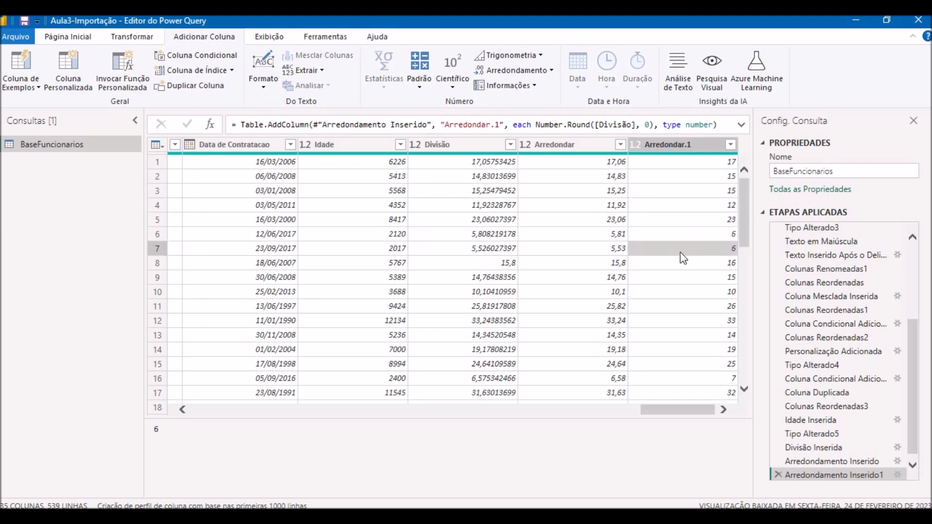
{"action": "left_click", "coordinate": [551, 147]}
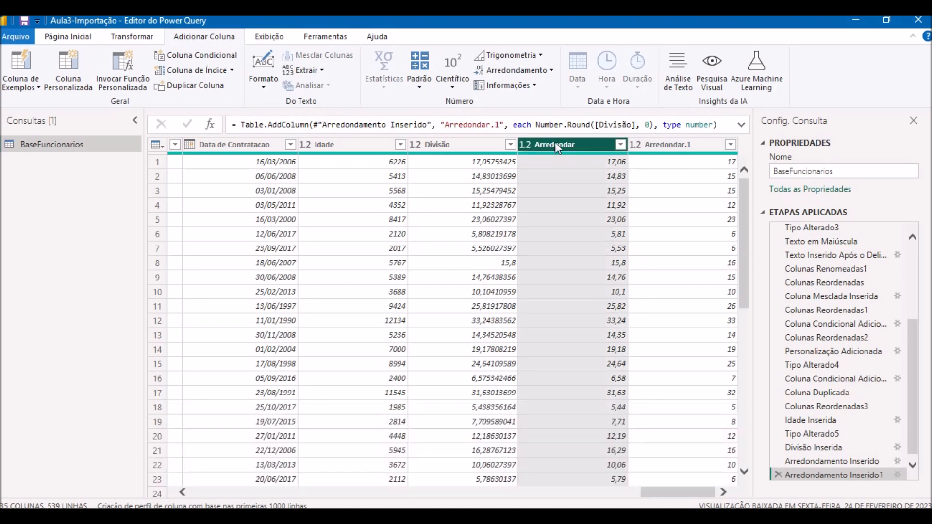
Delete the Arredondamento Inserido applied step that rounds Divisão to 2 decimal places, confirming the deletion.
{"action": "left_click", "coordinate": [777, 460]}
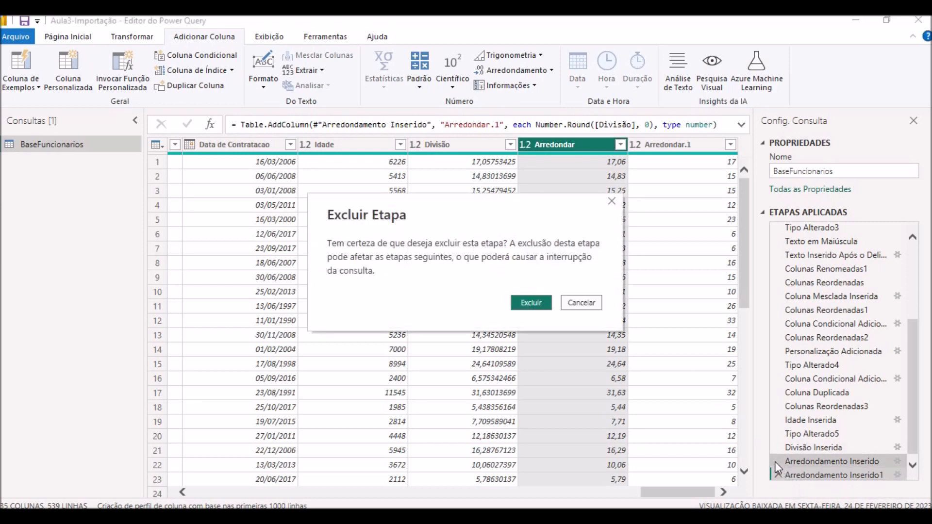
{"action": "left_click", "coordinate": [532, 302]}
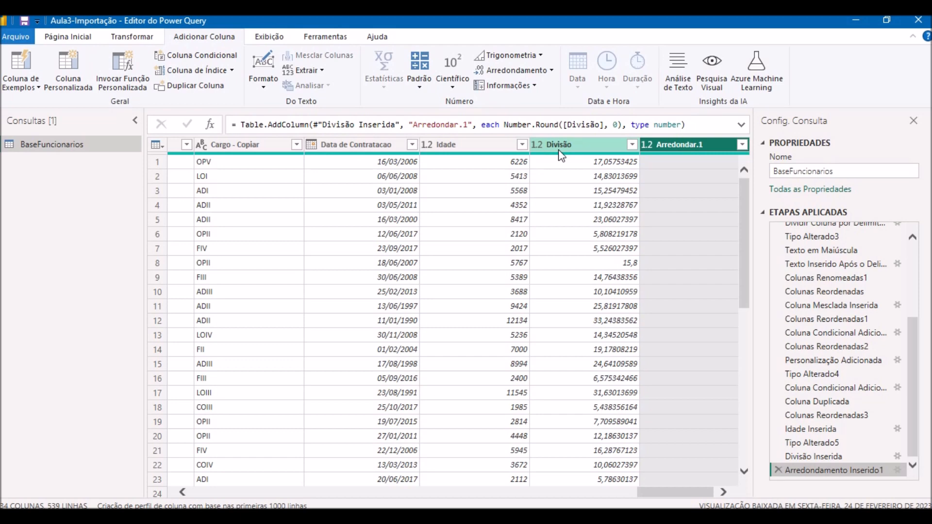
Add an age column calculated from Data de Contratacao, and add a Total de Anos duration column based on that age.
{"action": "left_click", "coordinate": [335, 146]}
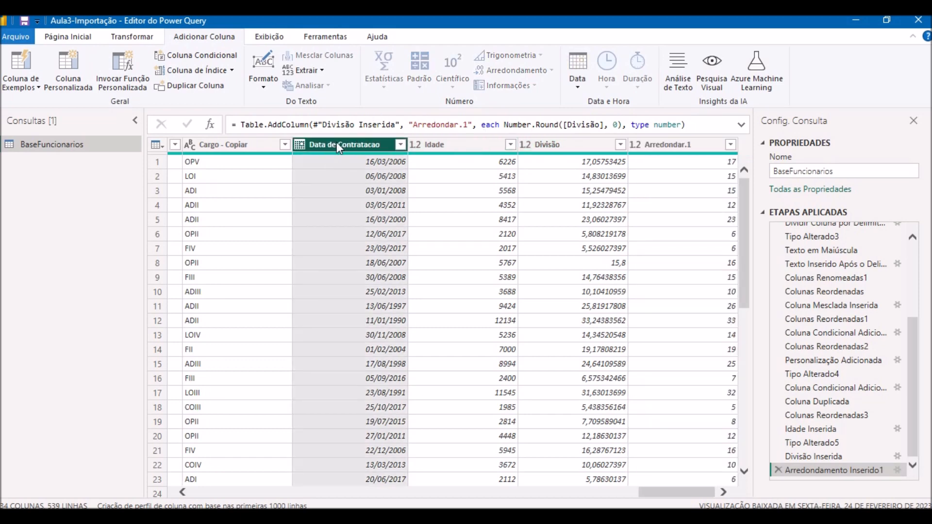
{"action": "left_click", "coordinate": [578, 87]}
{"action": "left_click", "coordinate": [598, 104]}
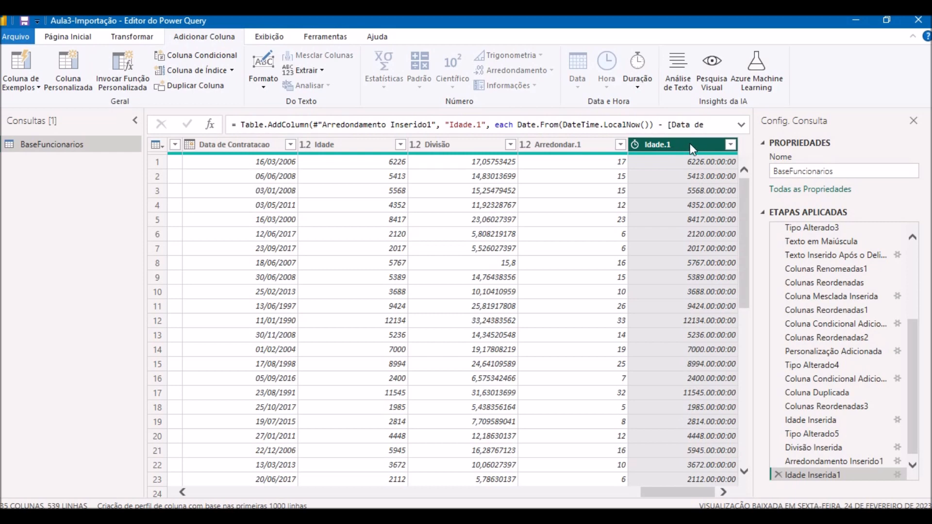
{"action": "left_click", "coordinate": [639, 88]}
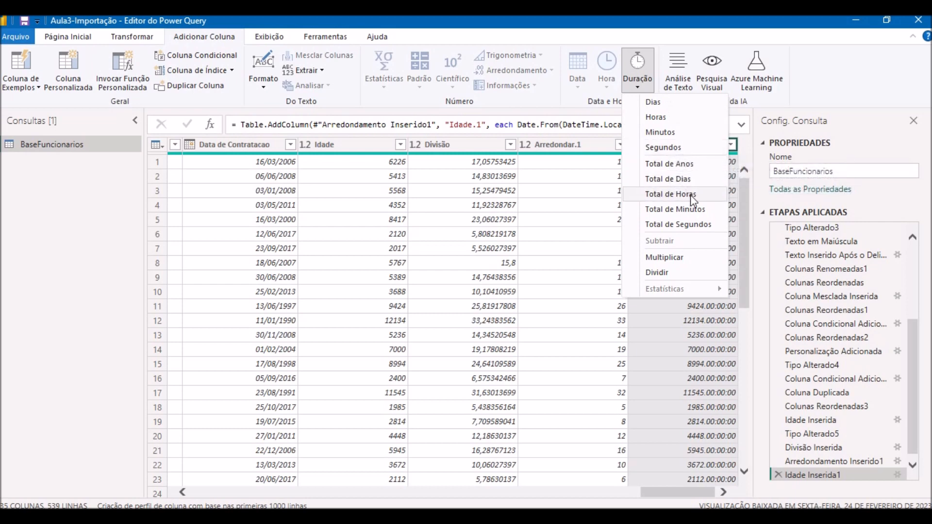
{"action": "left_click", "coordinate": [666, 165]}
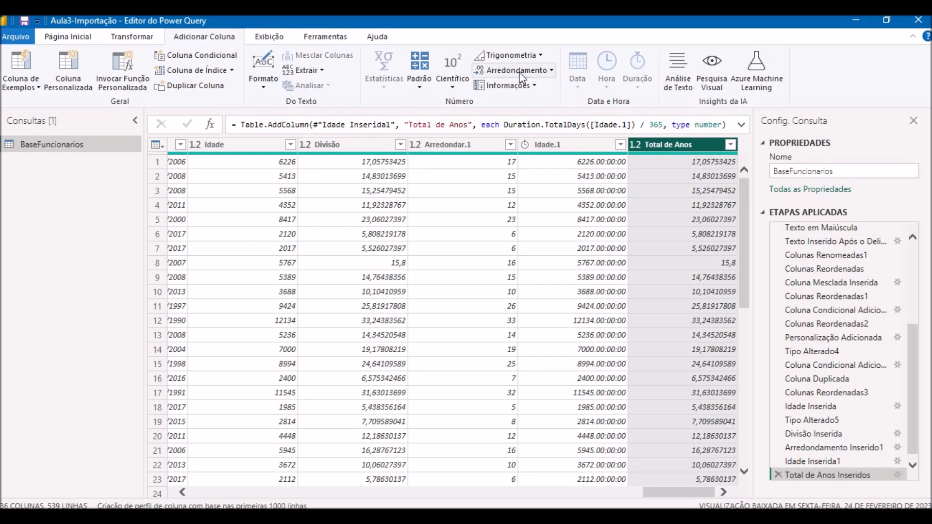
Add a column that rounds the Total de Anos values to 0 decimal places, and compare it with the Arredondar.1 column.
{"action": "left_click", "coordinate": [550, 70]}
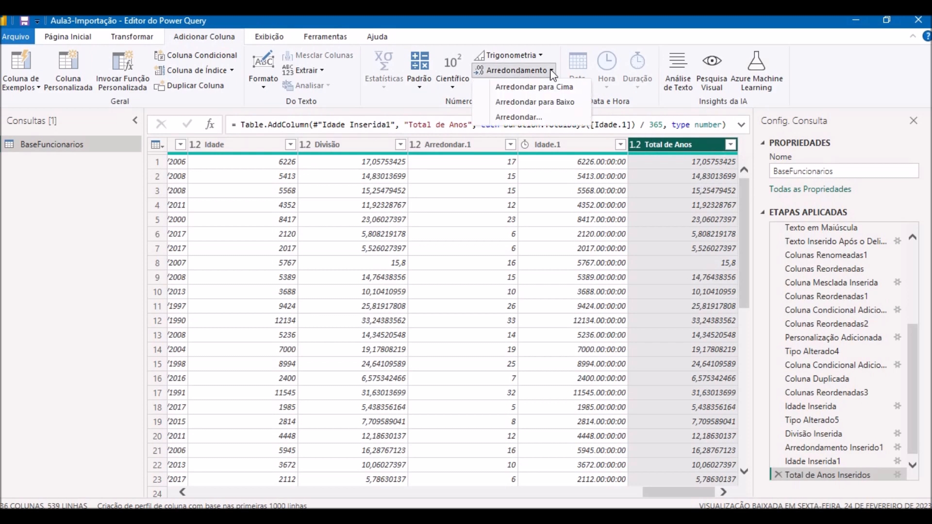
{"action": "left_click", "coordinate": [519, 117]}
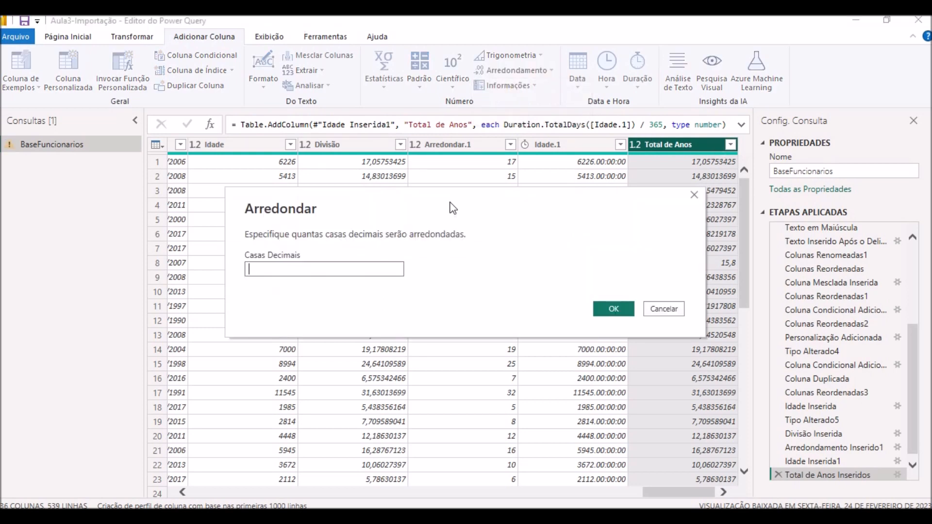
{"action": "type", "text": "0"}
{"action": "key", "text": "Return"}
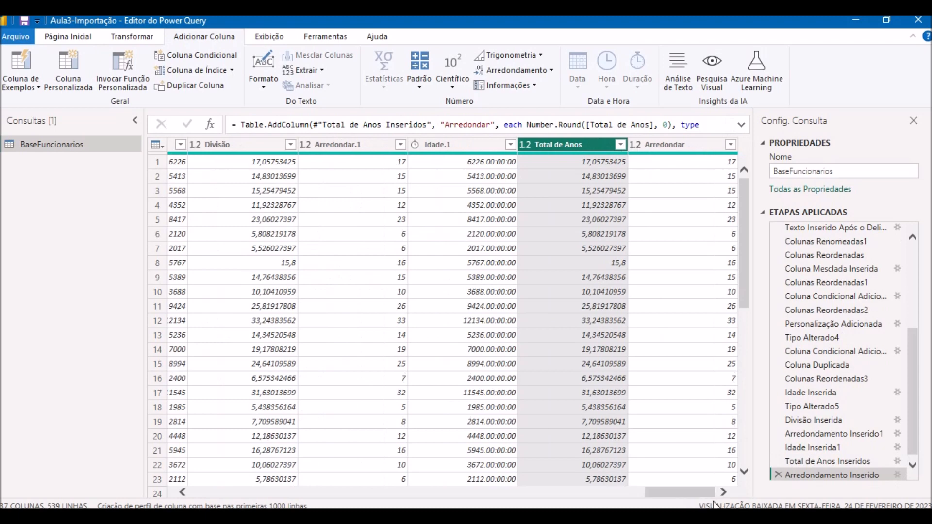
{"action": "left_click", "coordinate": [708, 152]}
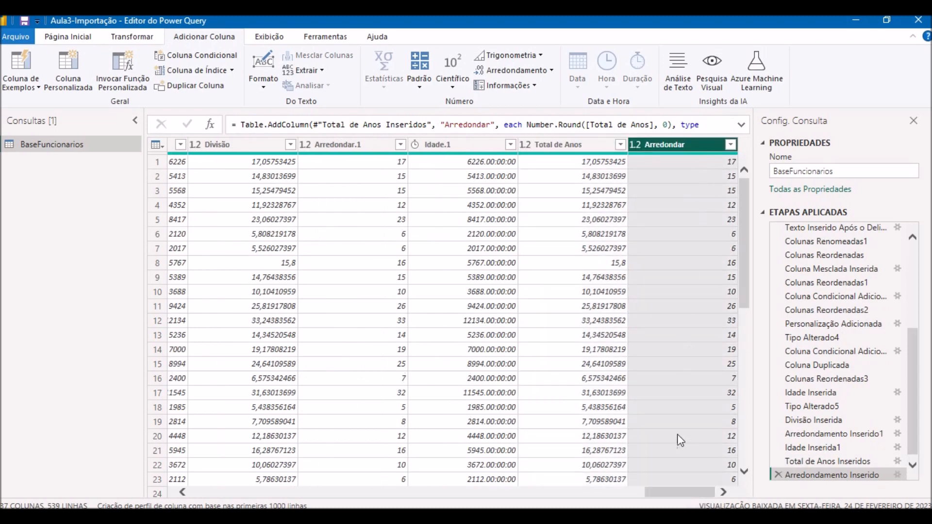
{"action": "left_click", "coordinate": [344, 144]}
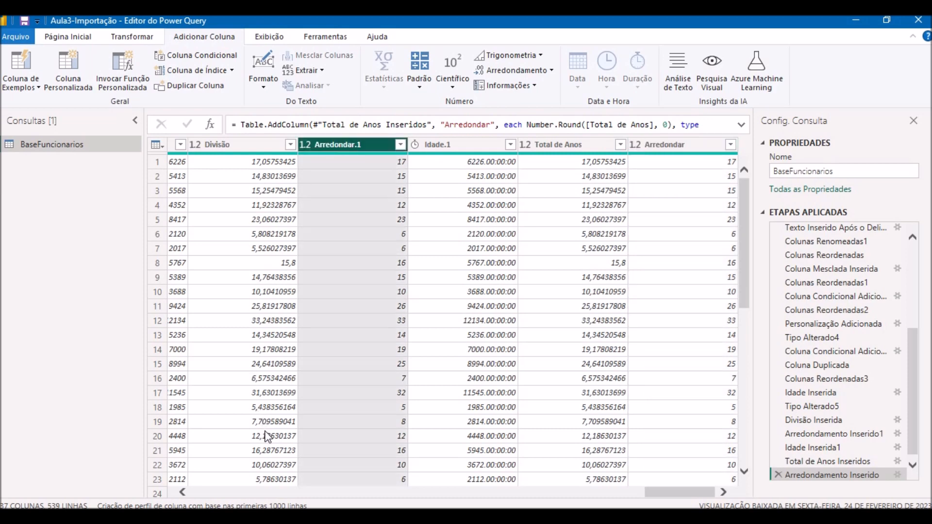